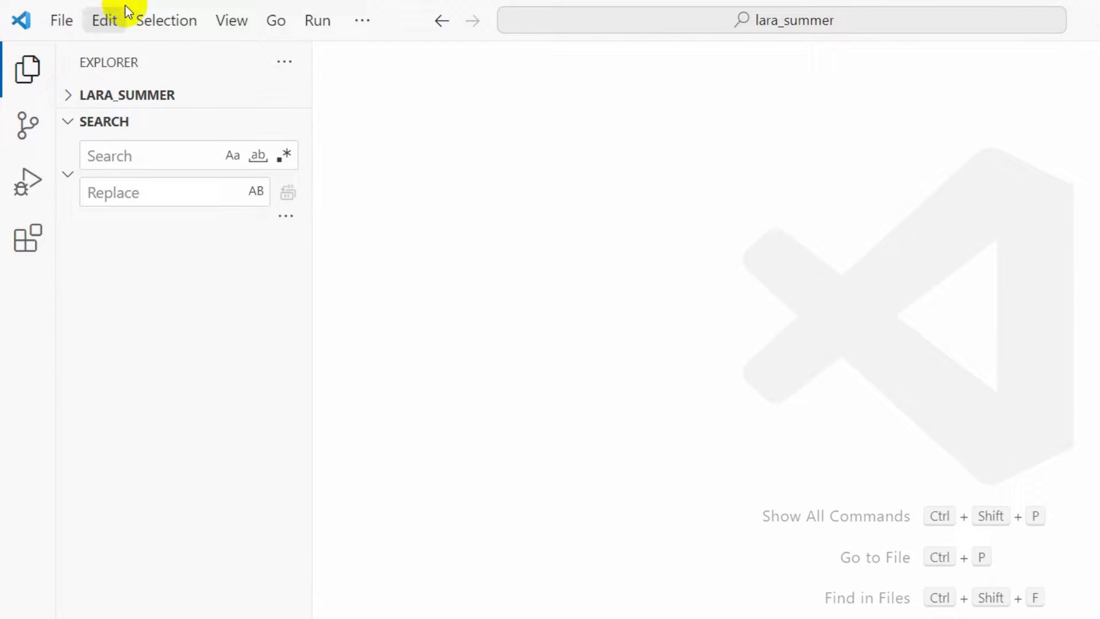
Open the Command Palette from the View menu to reach Preferences: Color Theme.
click(232, 30)
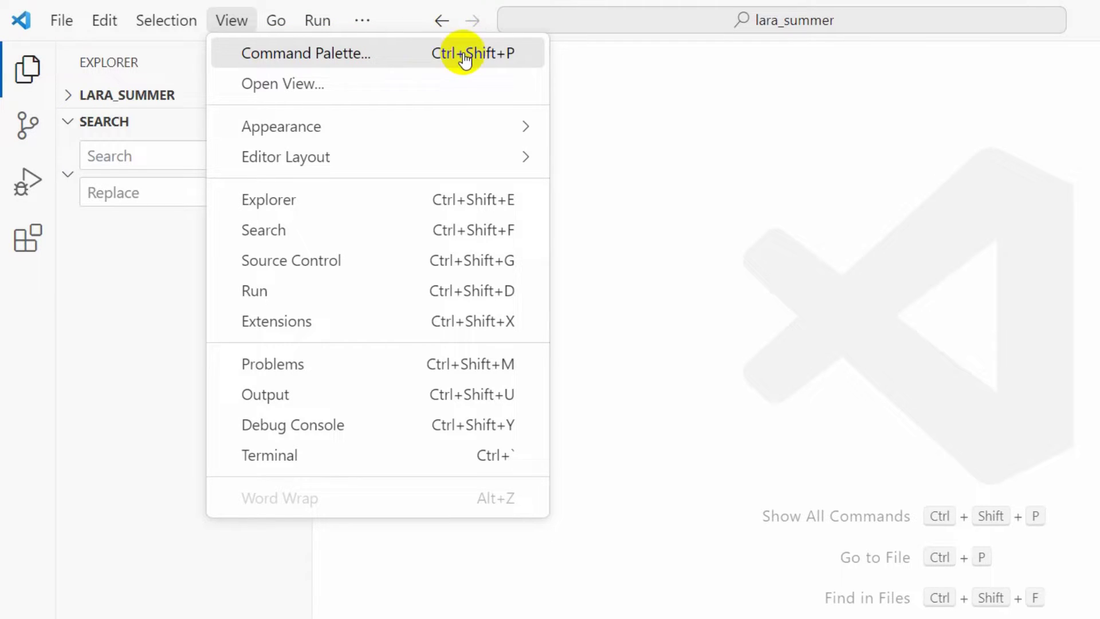
click(385, 60)
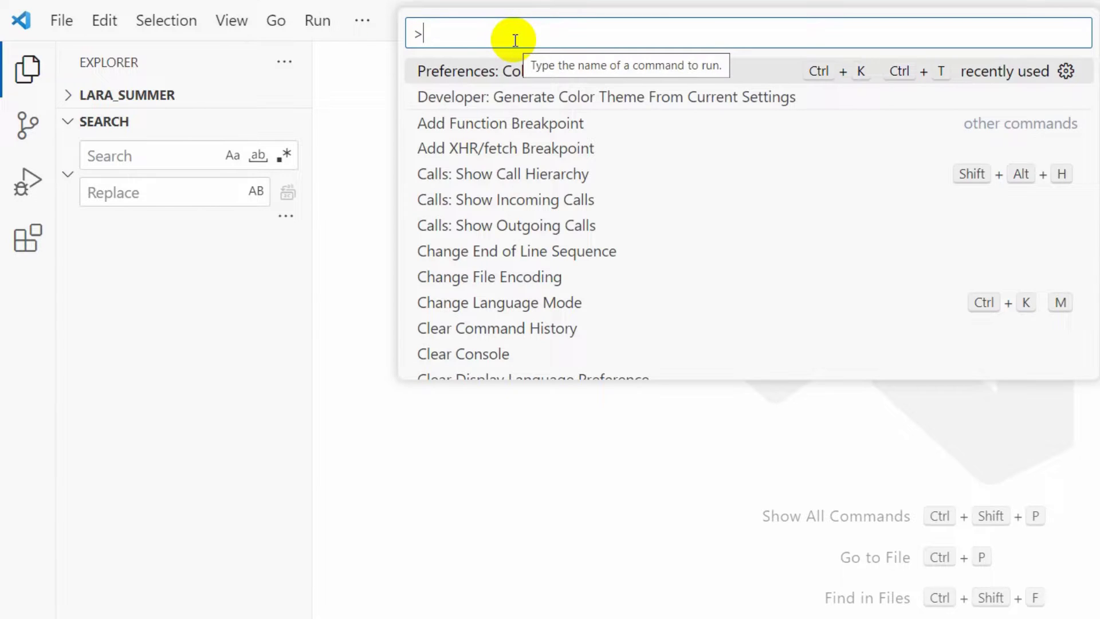
text(color t)
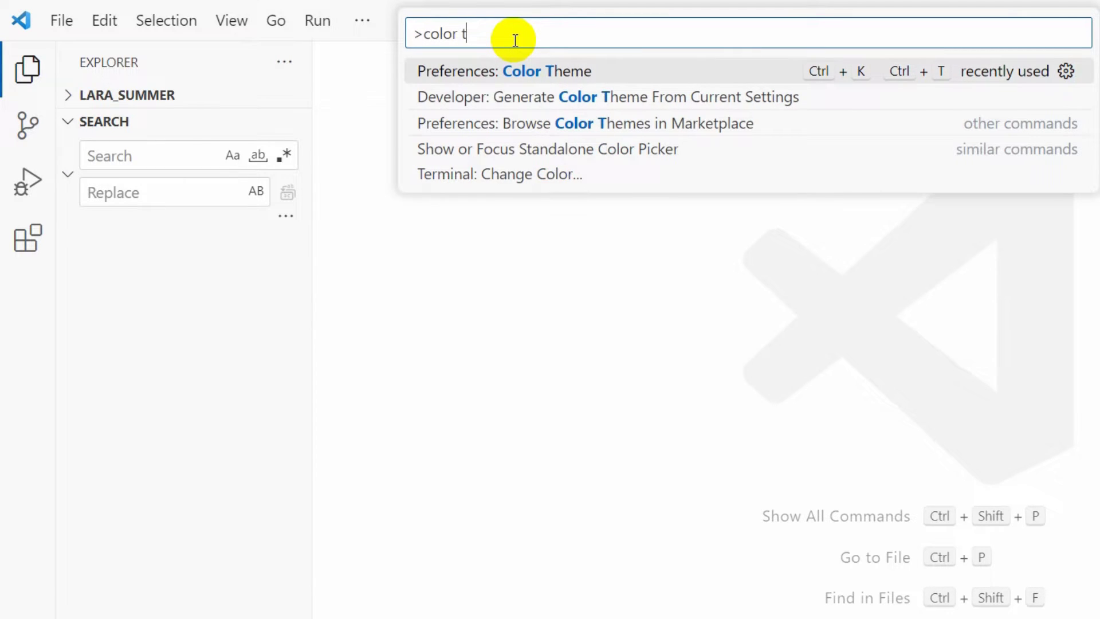
text(heme)
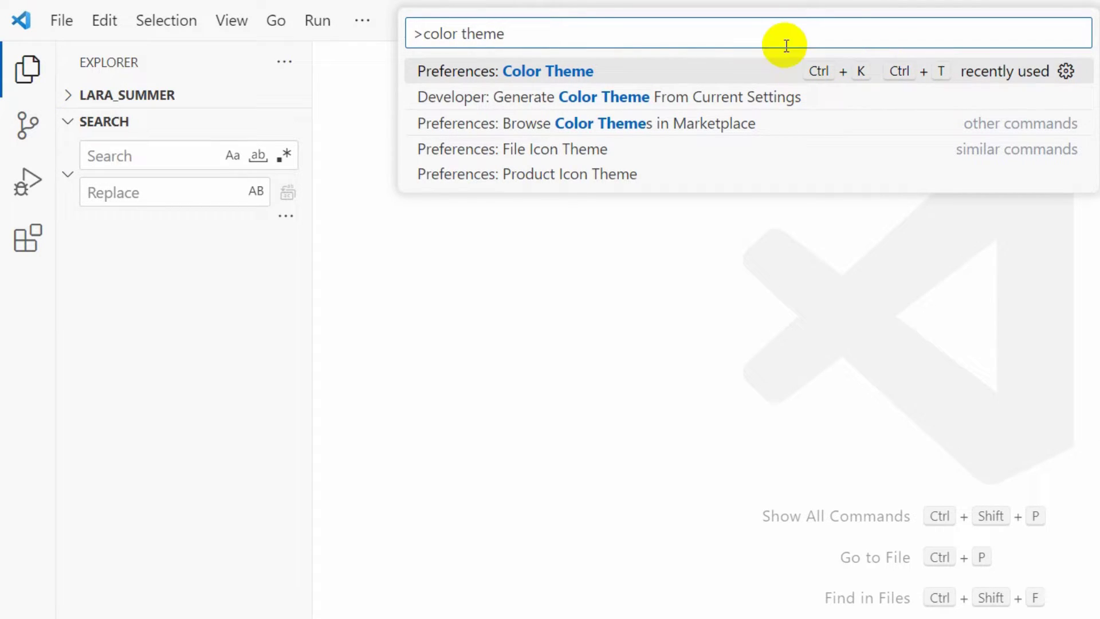
Preview Light+, Solarized Light, Abyss and Dark (Visual Studio), then settle on Dark+ (Default Dark+).
click(605, 72)
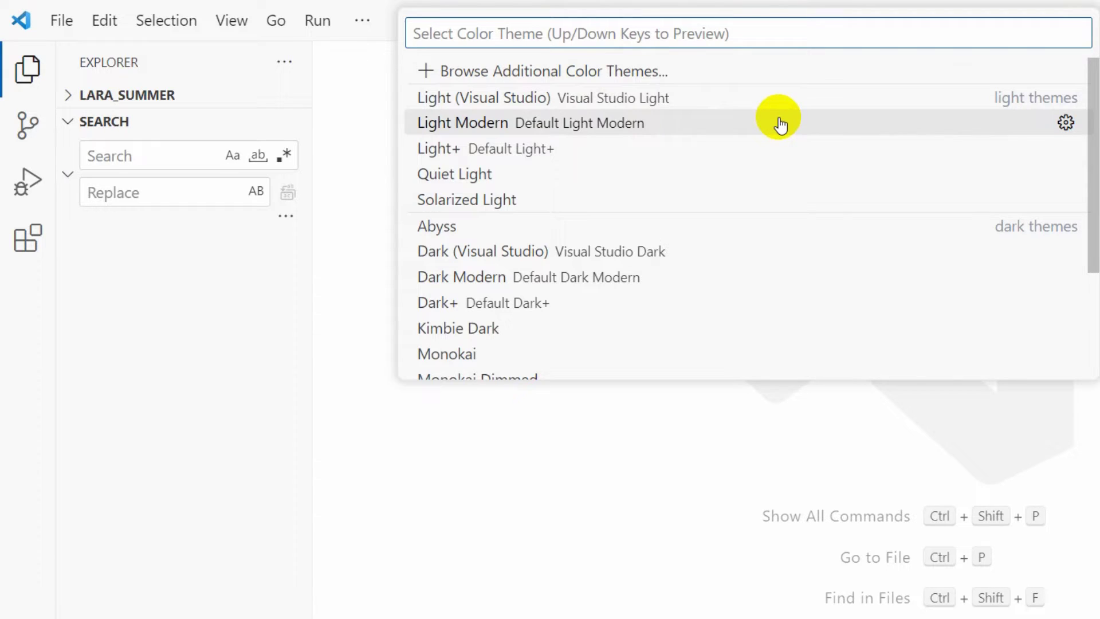
key(Down)
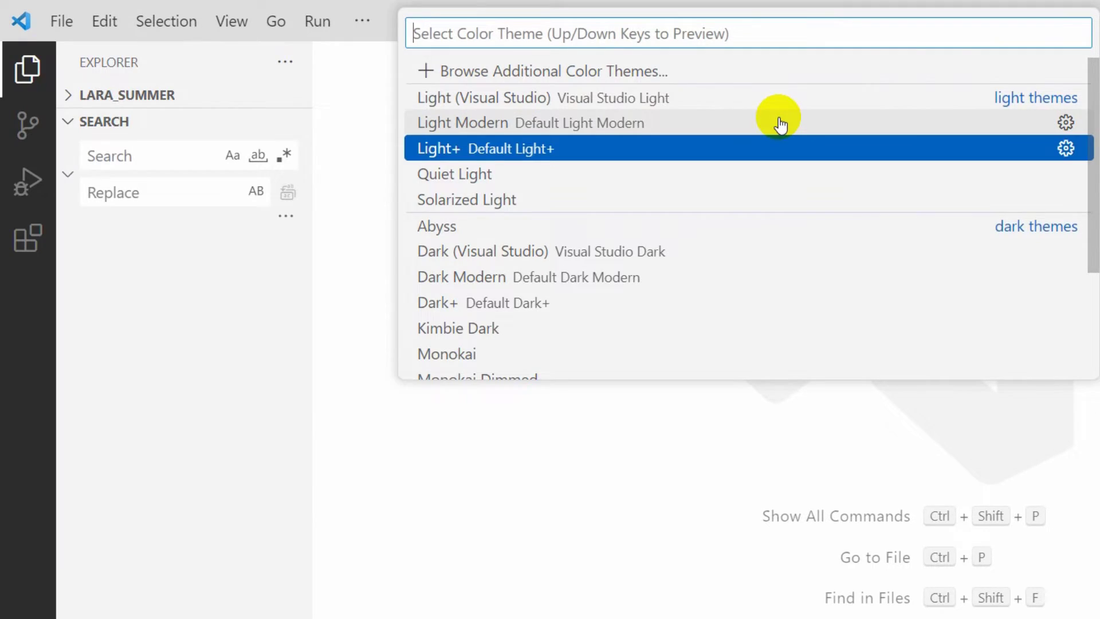
key(Down)
key(Down)
key(Down)
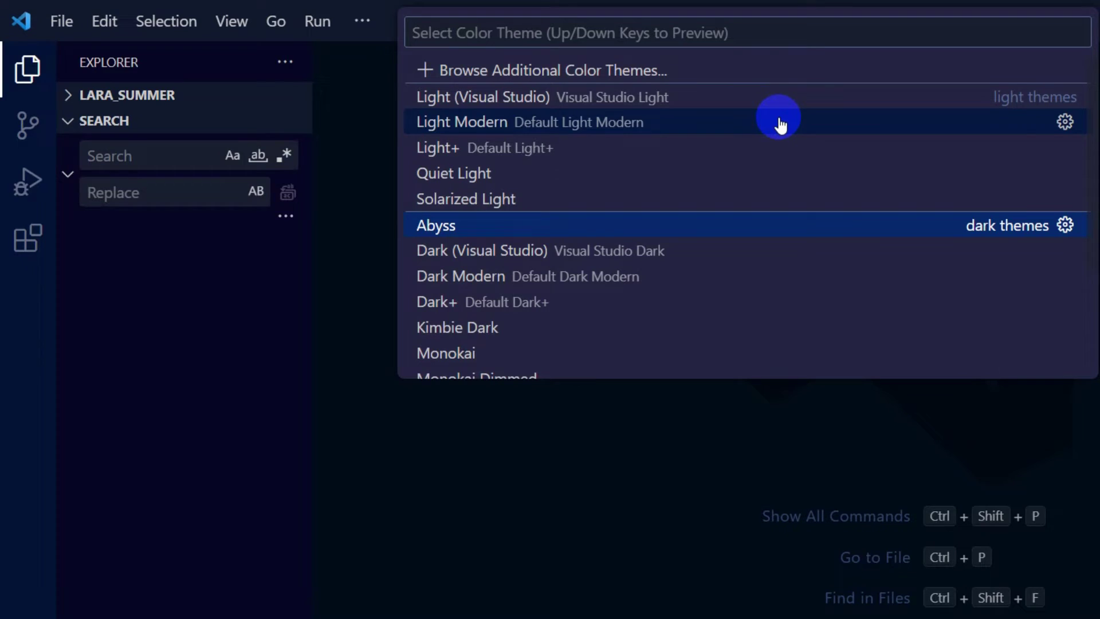
key(Down)
key(Down)
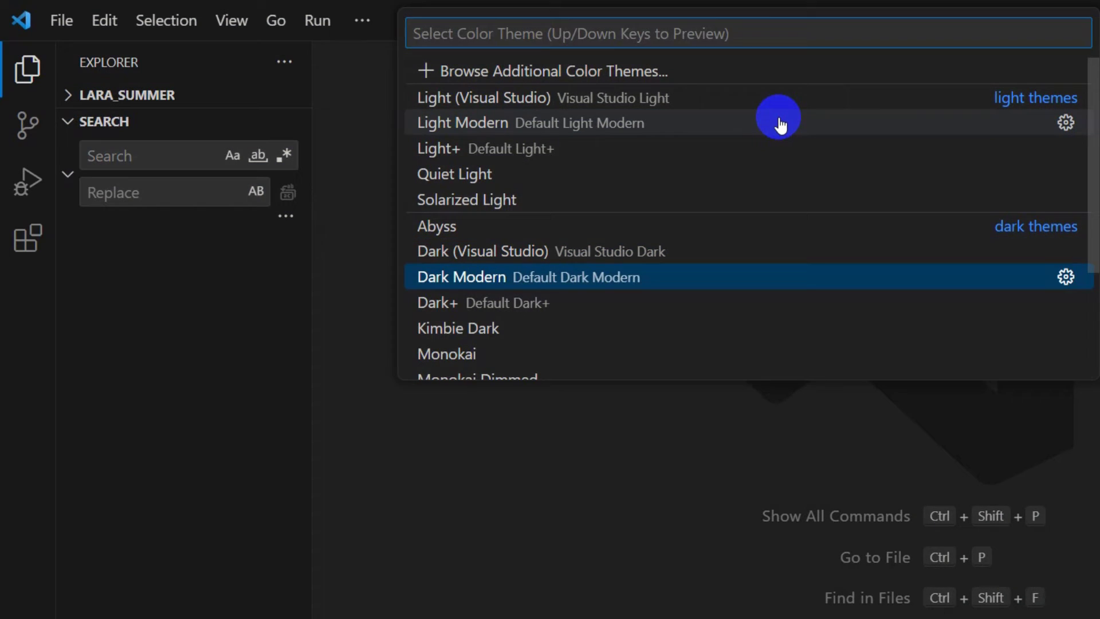
key(Down)
key(Down)
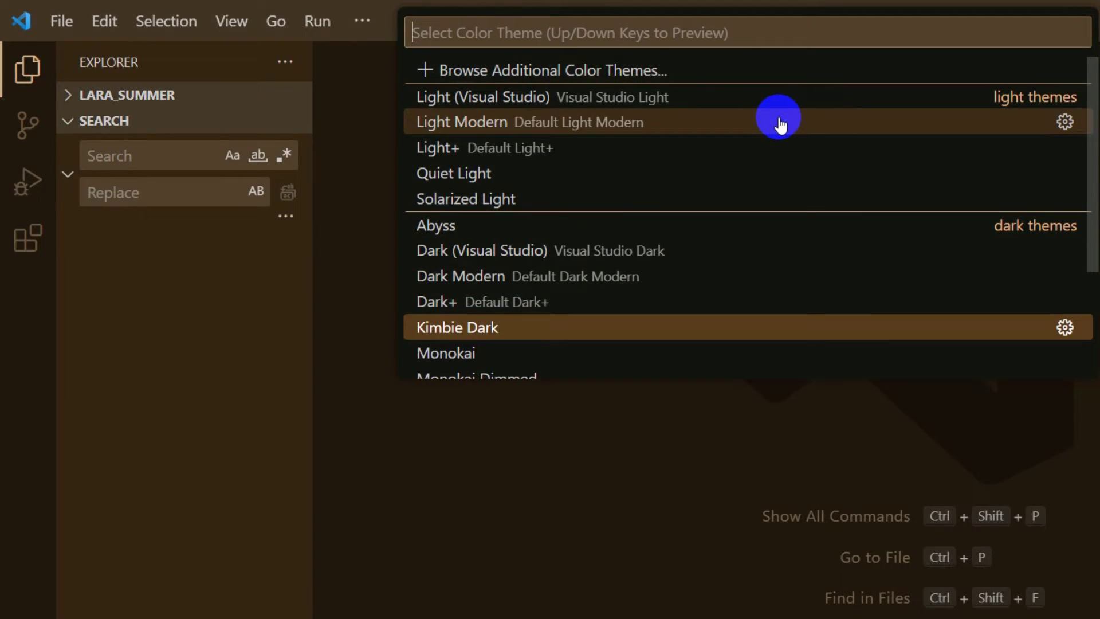
key(Down)
key(Down)
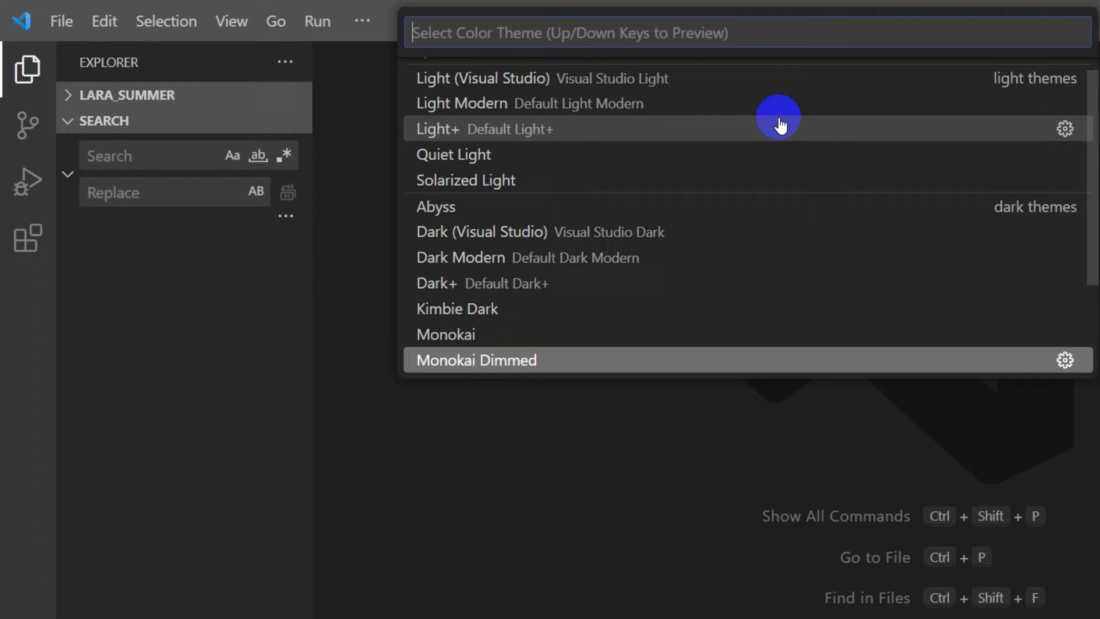
key(Up)
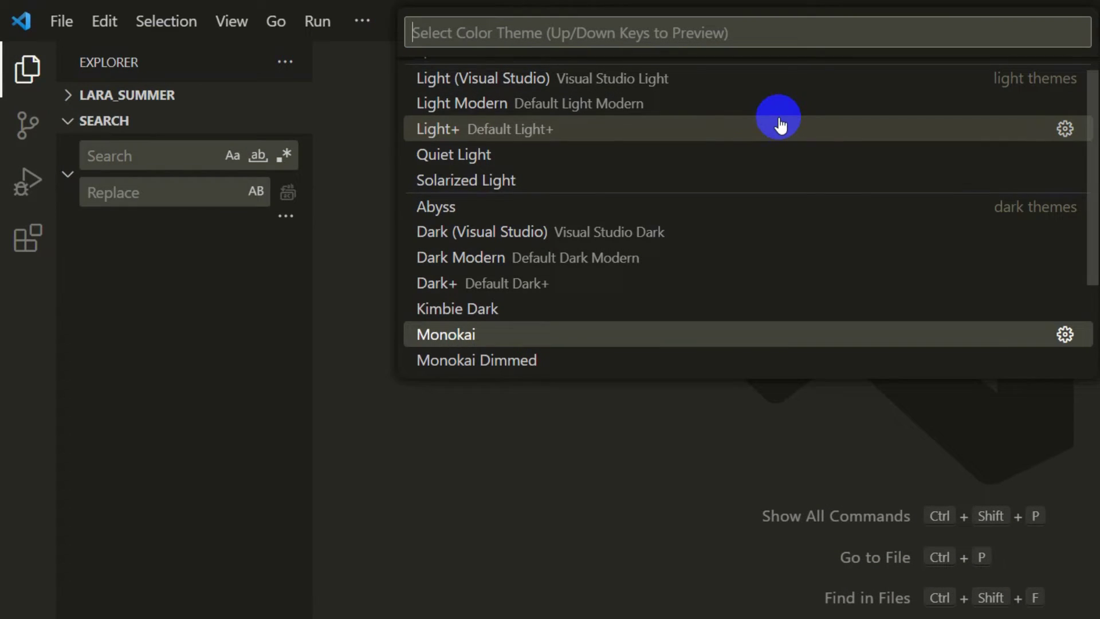
key(Up)
key(Up)
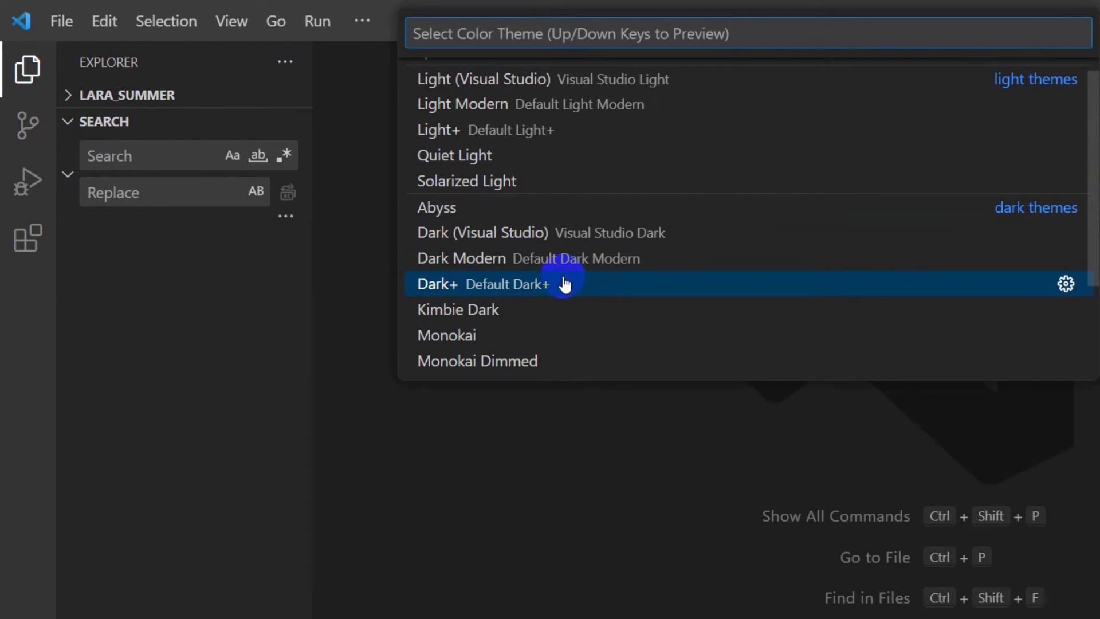
click(571, 285)
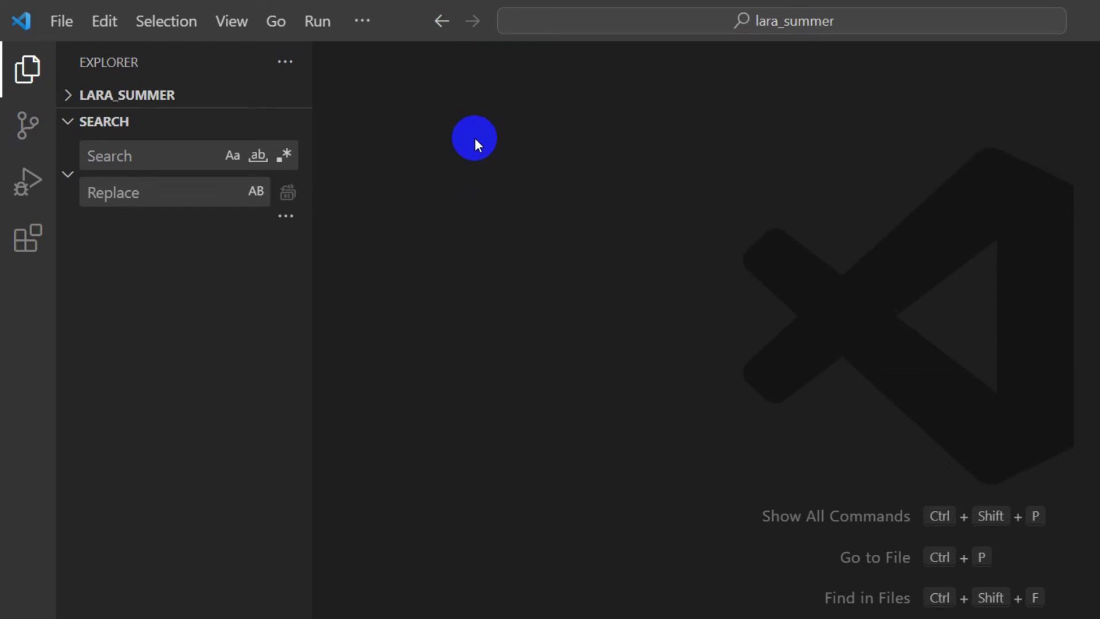